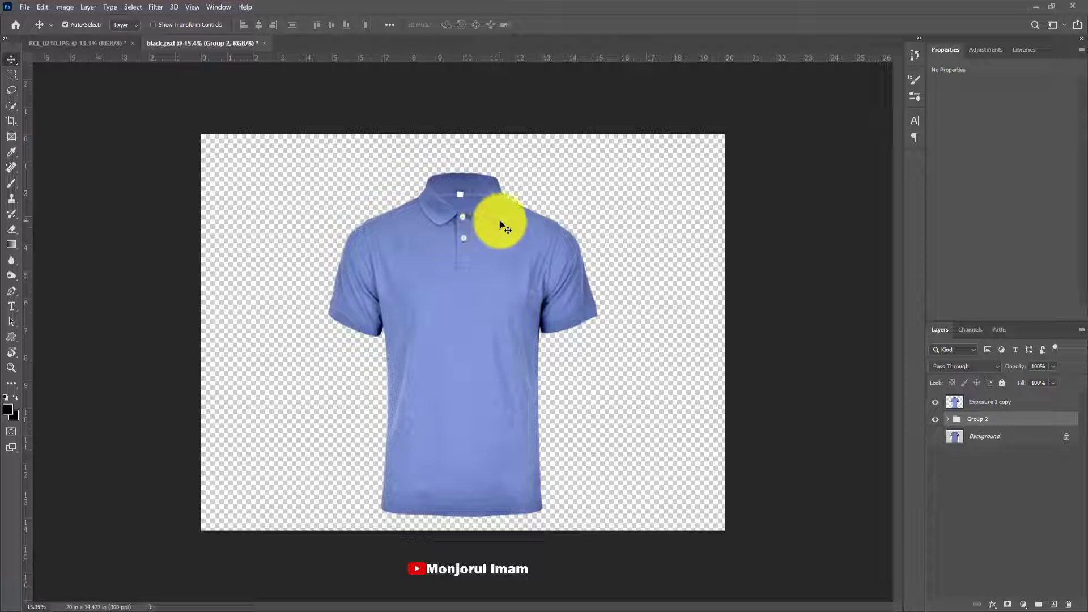
Load the shirt outline of the Exposure 1 copy layer as a selection and create a new group above it masked to that selection
scroll(495, 258, up, 3)
scroll(495, 262, down, 1)
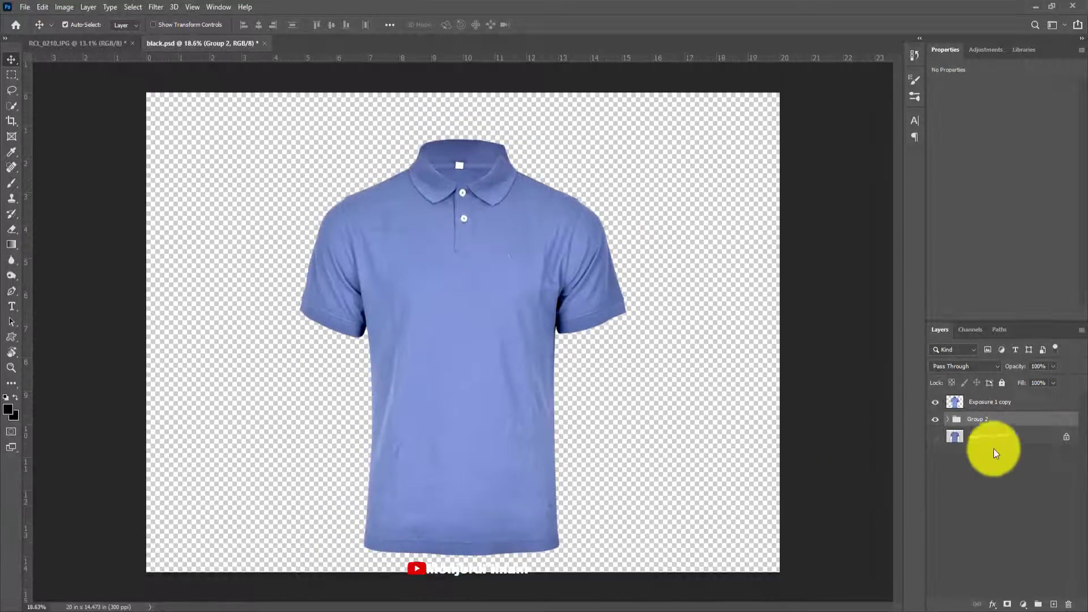
click(983, 400)
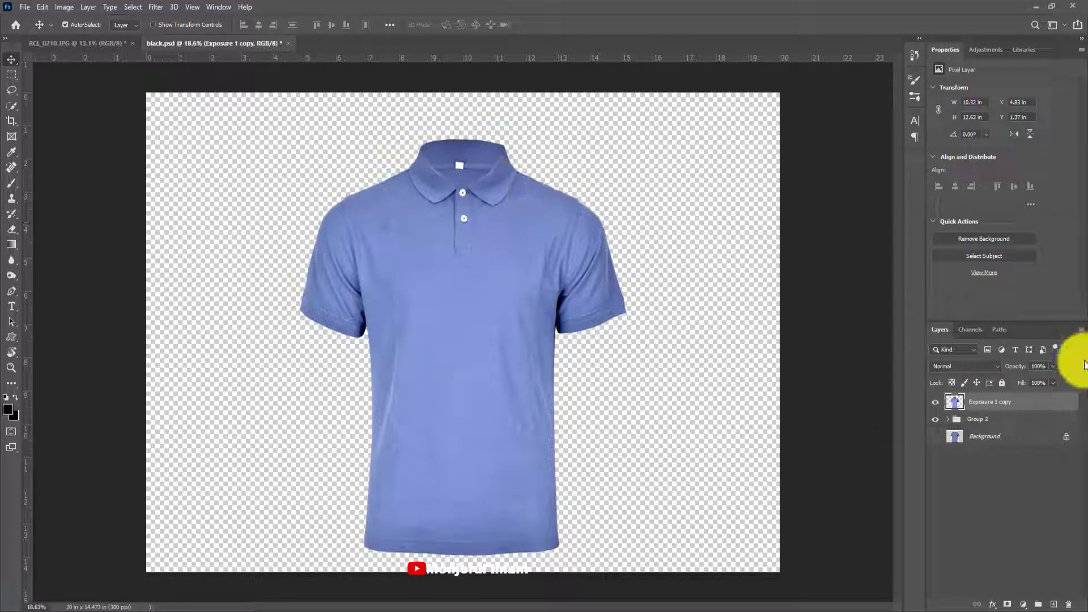
ctrl+click(955, 406)
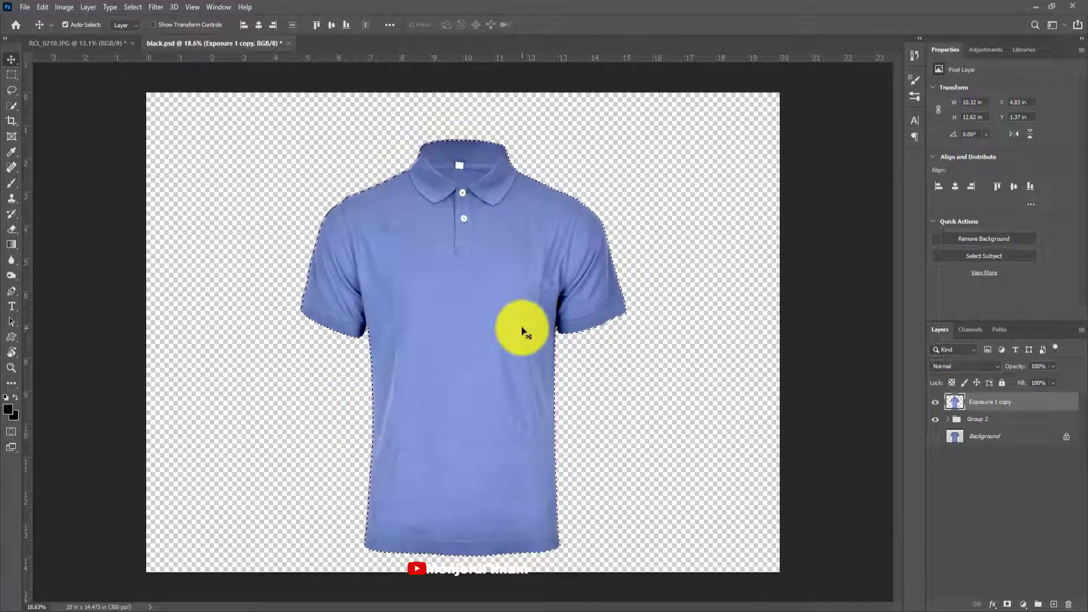
click(1037, 605)
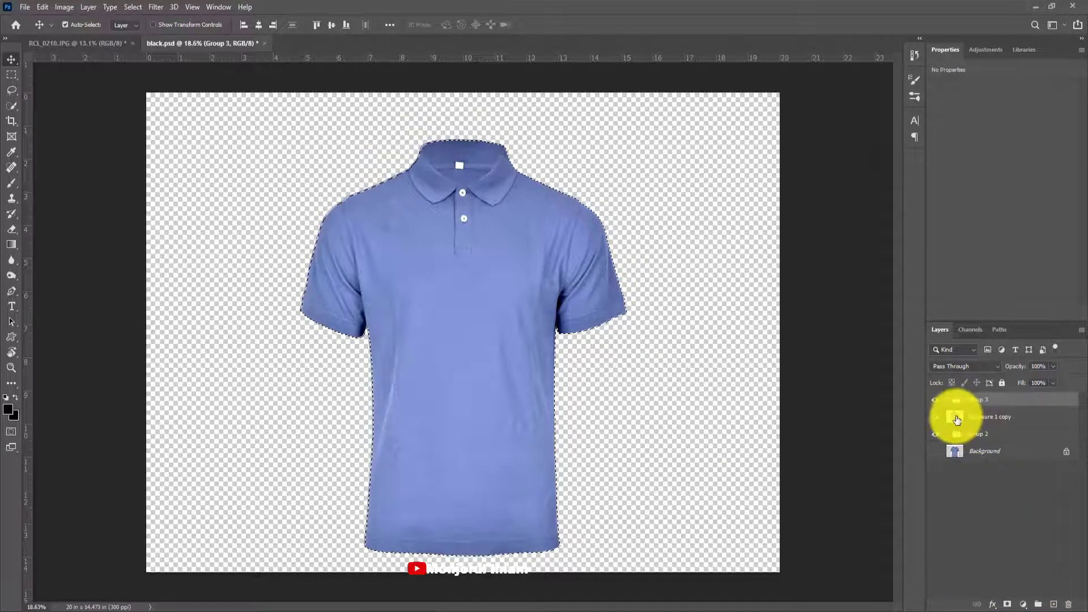
drag(956, 420, 955, 411)
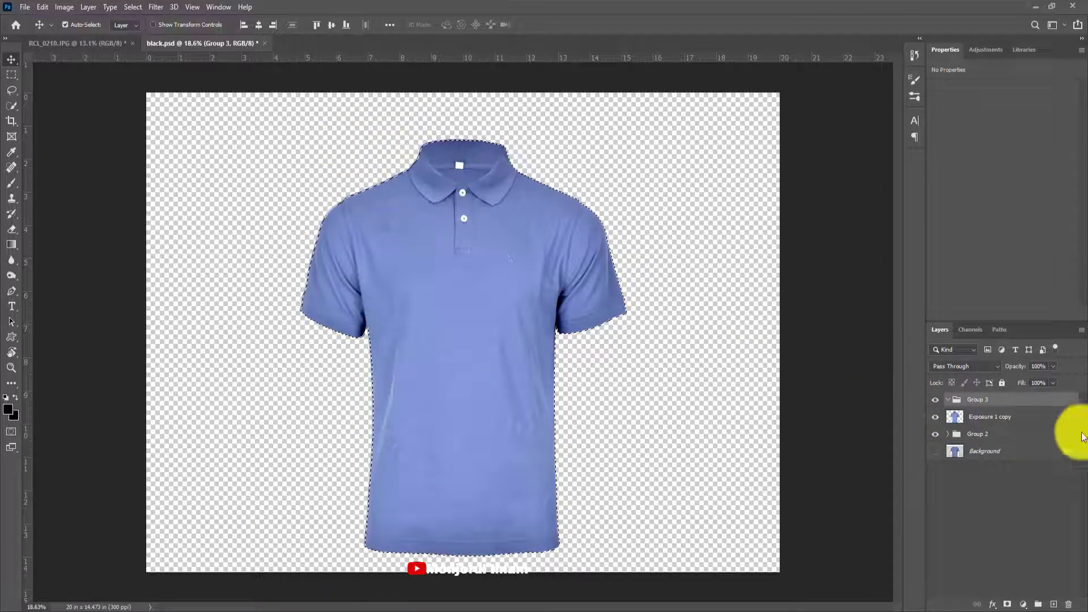
click(1009, 605)
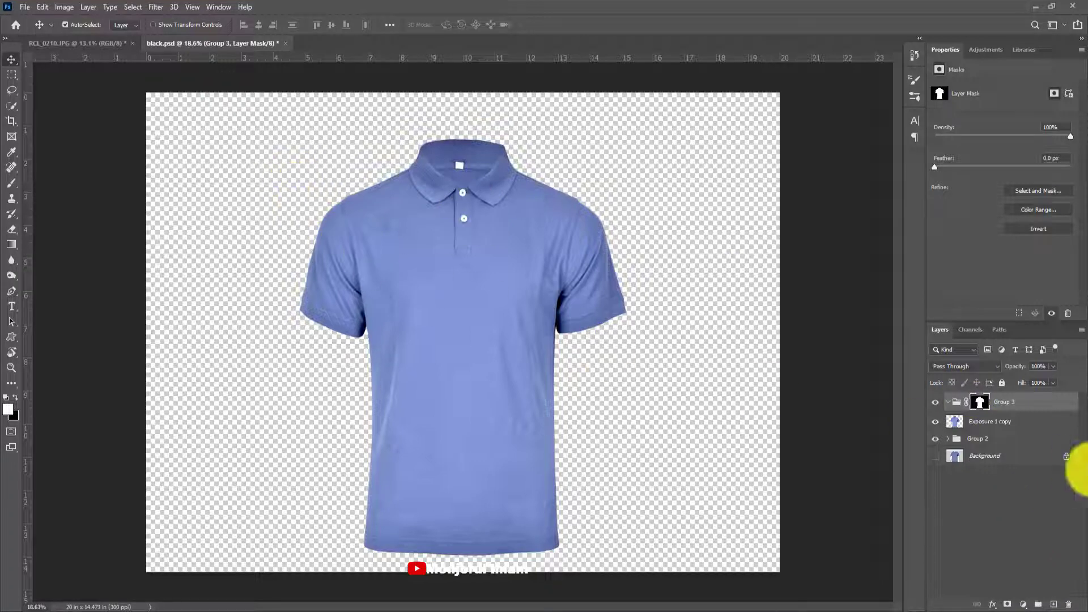
Add a Solid Color fill layer inside the masked group using red #d21212
click(1025, 605)
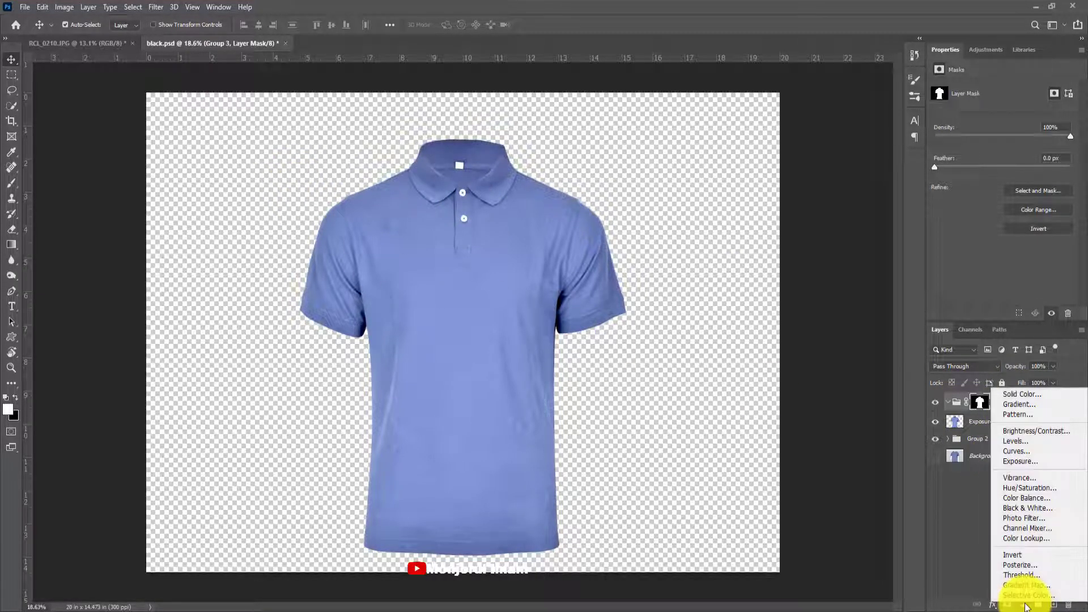
click(1026, 393)
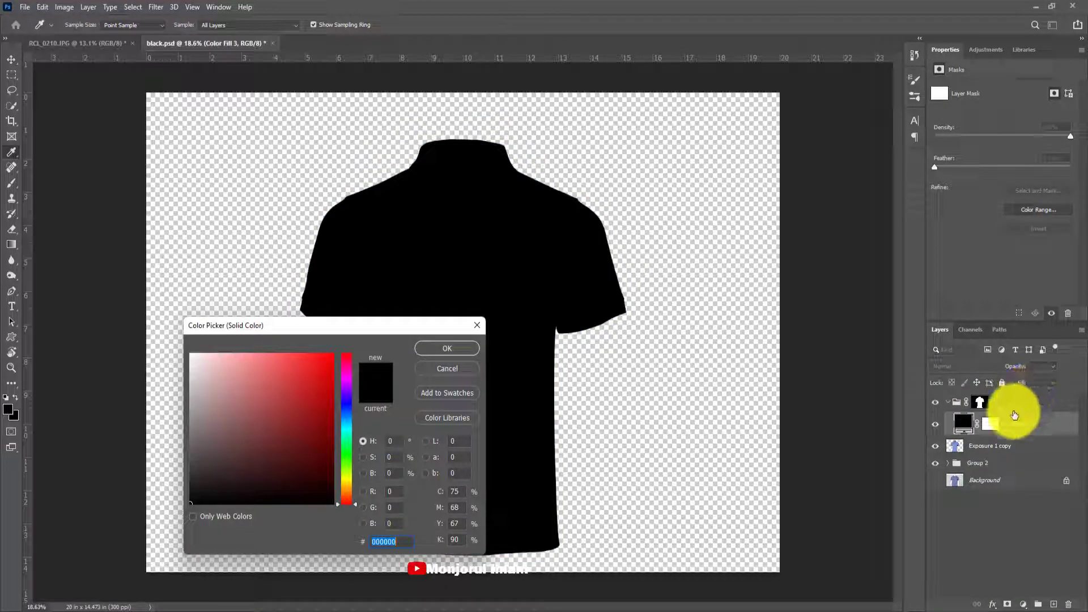
click(309, 388)
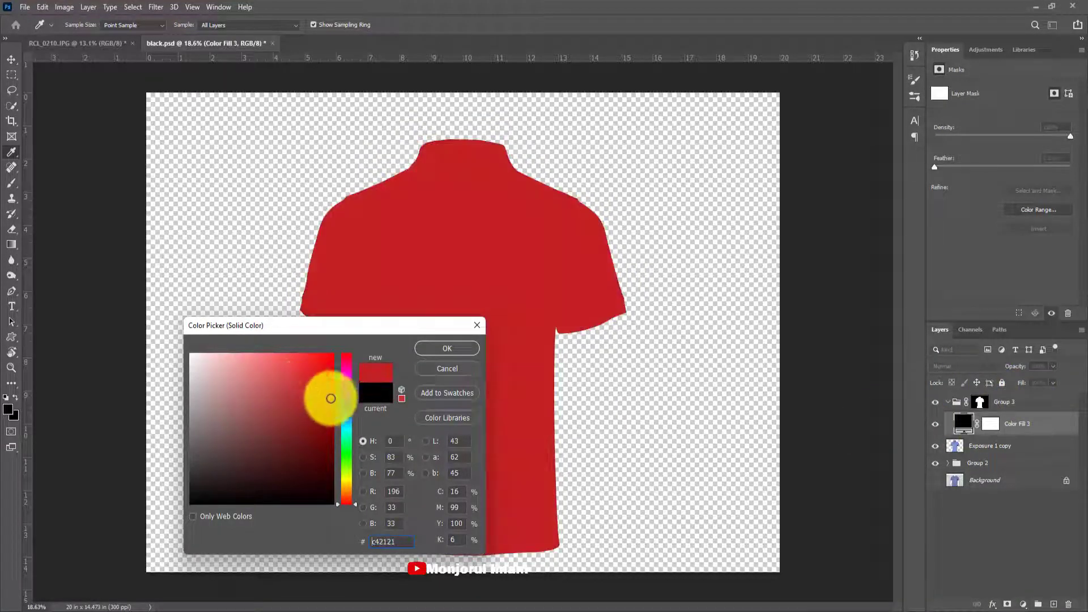
mouse_move(331, 399)
mouse_down()
mouse_move(312, 383)
mouse_move(321, 380)
mouse_up()
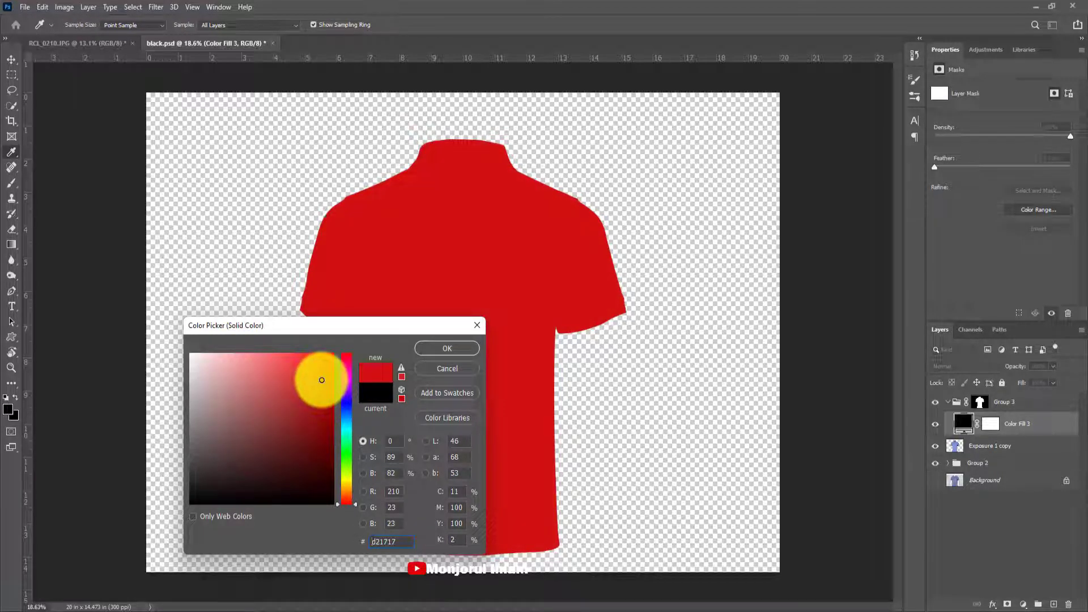
click(434, 350)
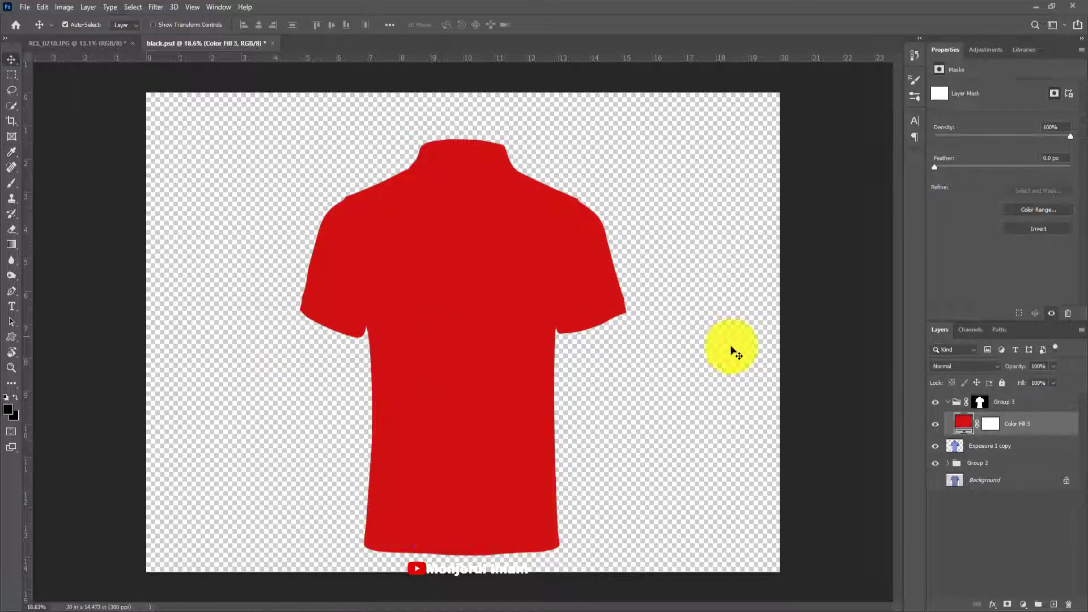
Delete the red fill layer's own mask and set the layer's blend mode to Color
right_click(991, 424)
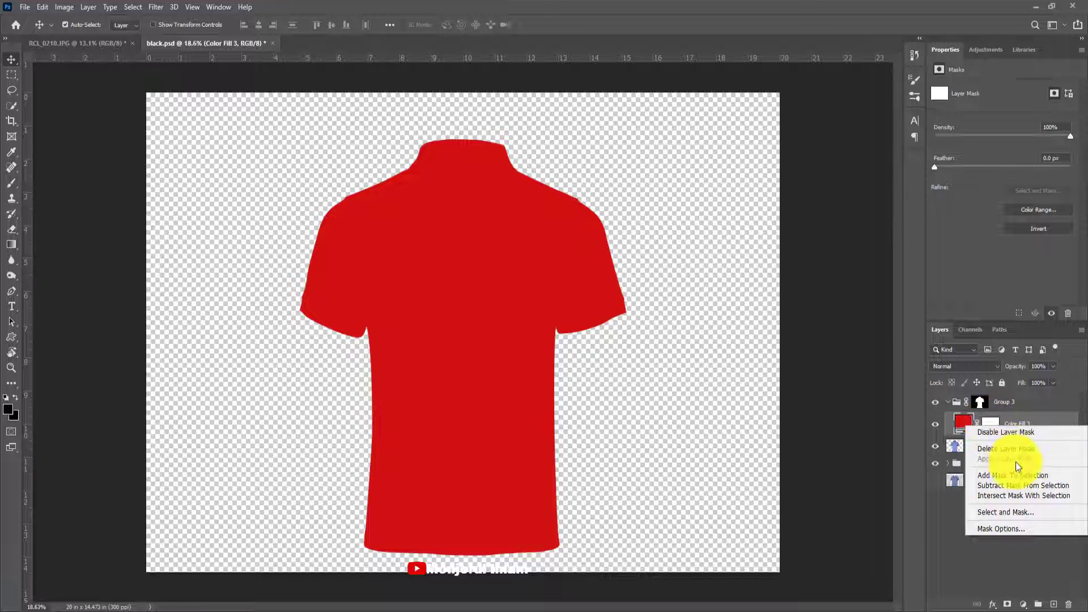
click(999, 447)
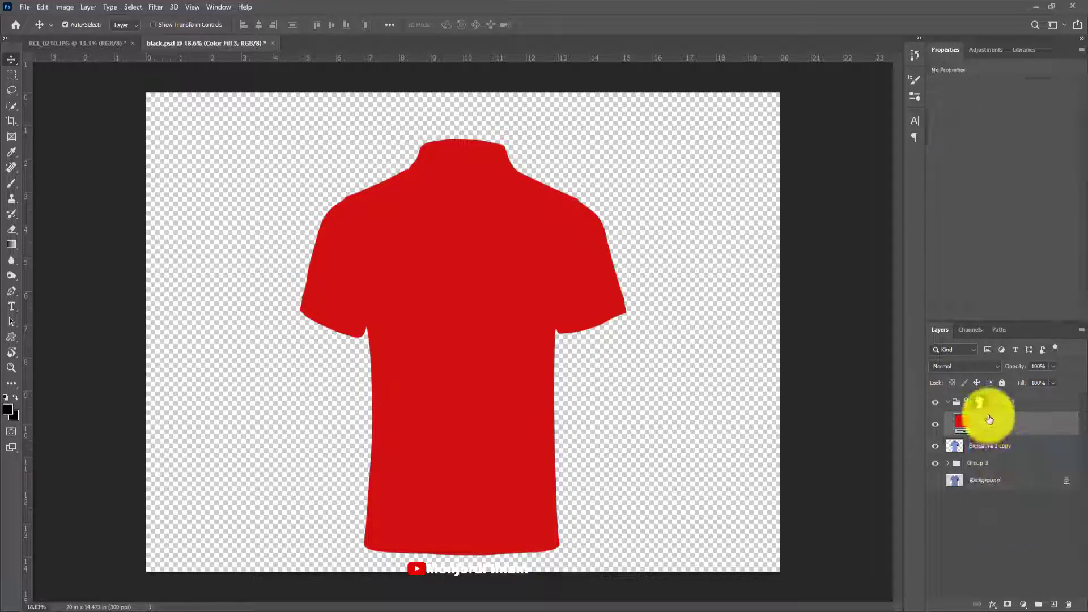
click(1021, 403)
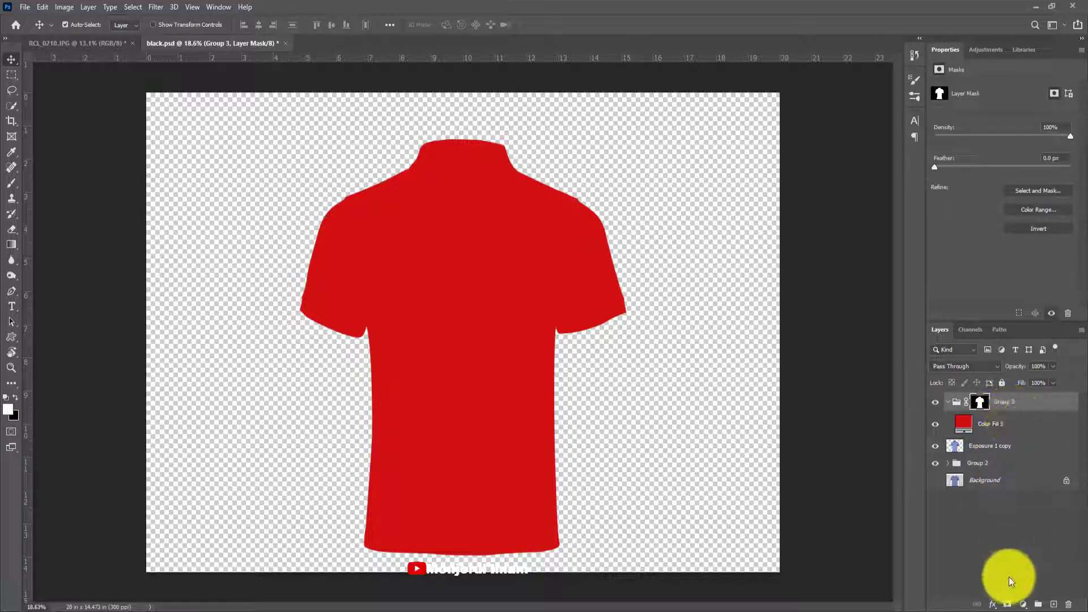
click(1003, 424)
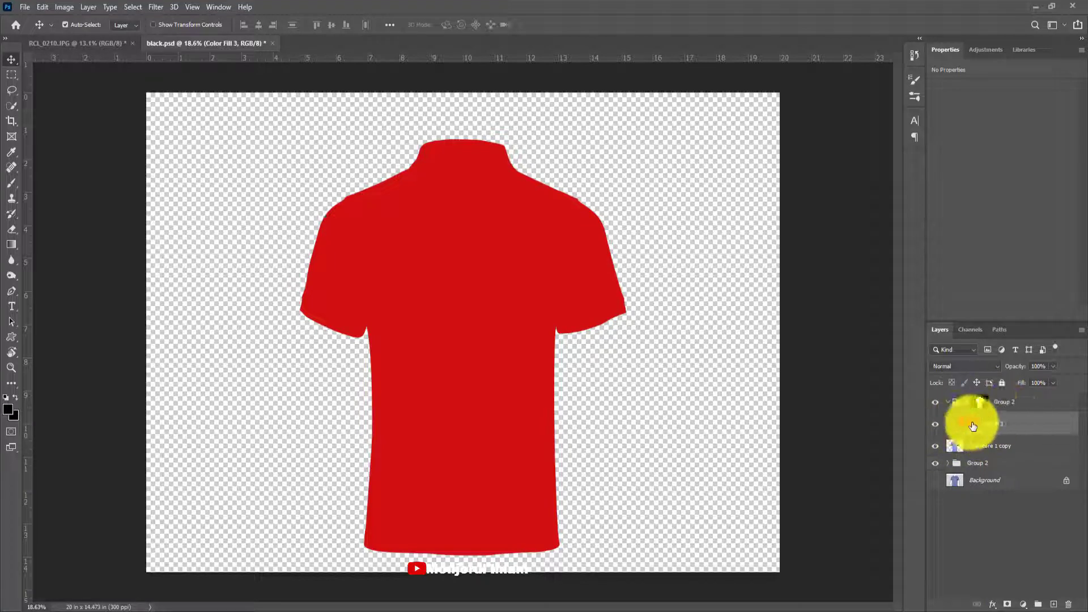
click(984, 368)
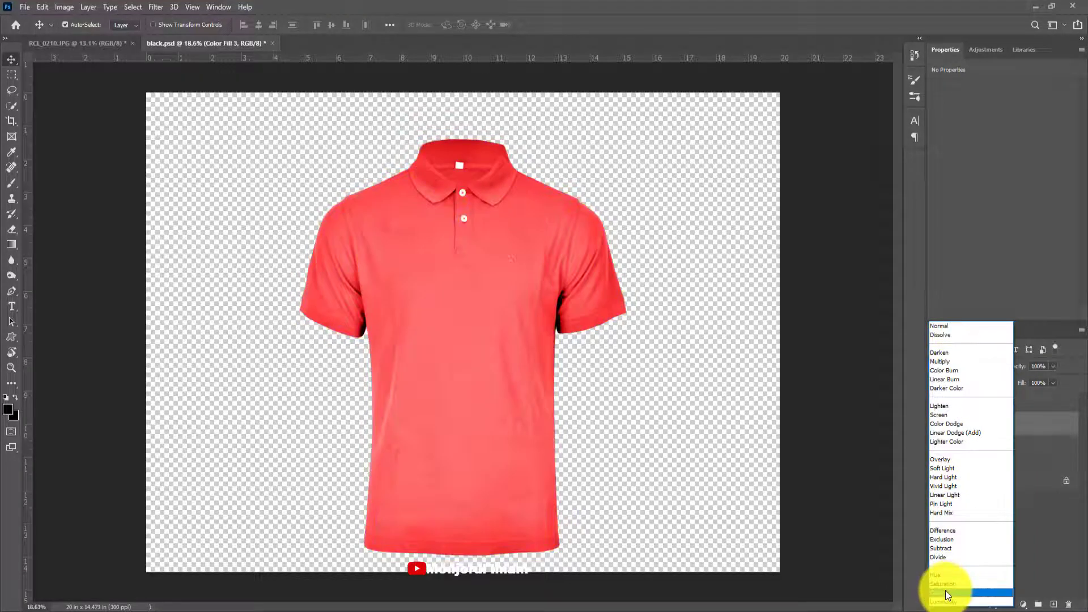
click(946, 590)
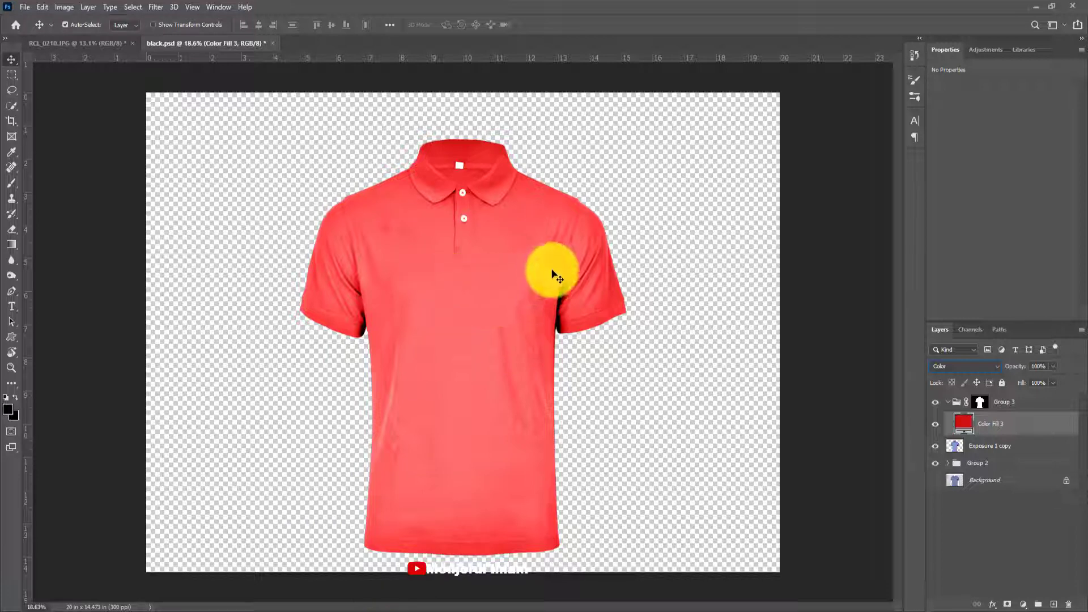
Add a Levels adjustment above the colour fill inside the masked group and delete the adjustment's own mask
click(1020, 409)
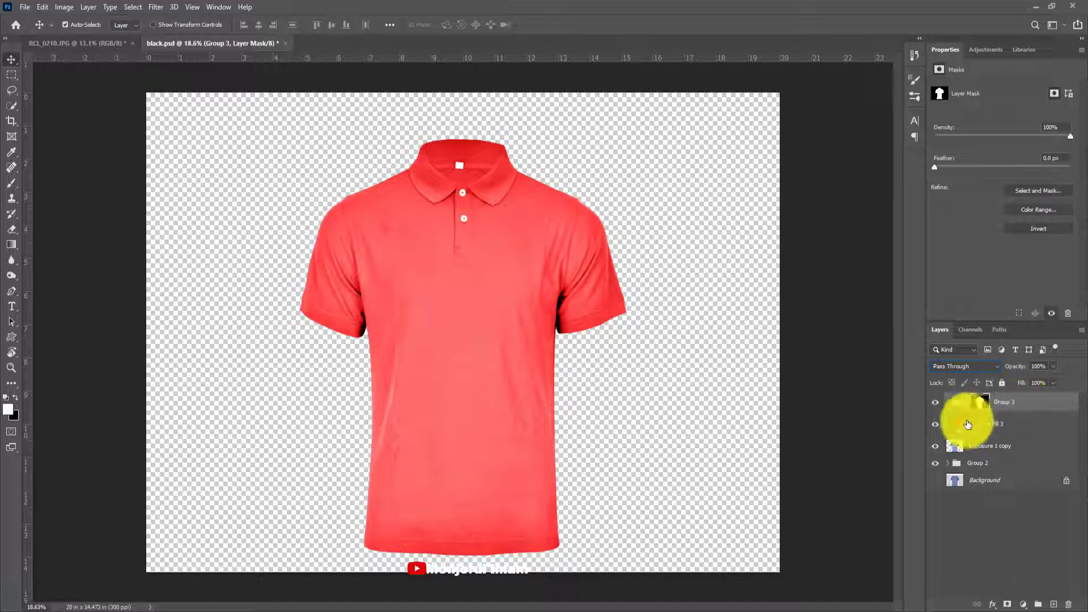
click(1024, 605)
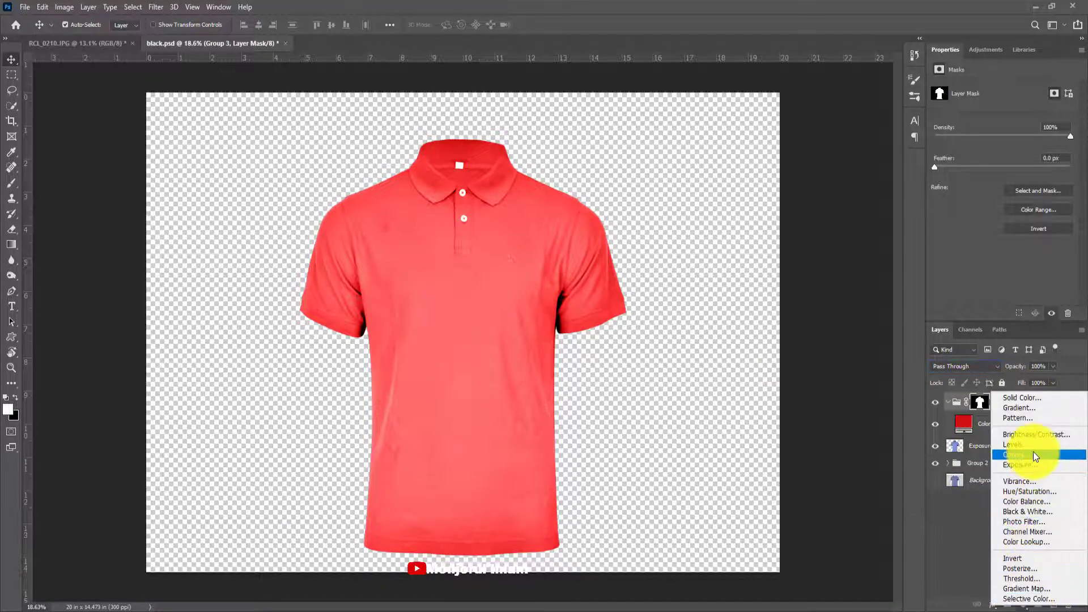
click(1033, 445)
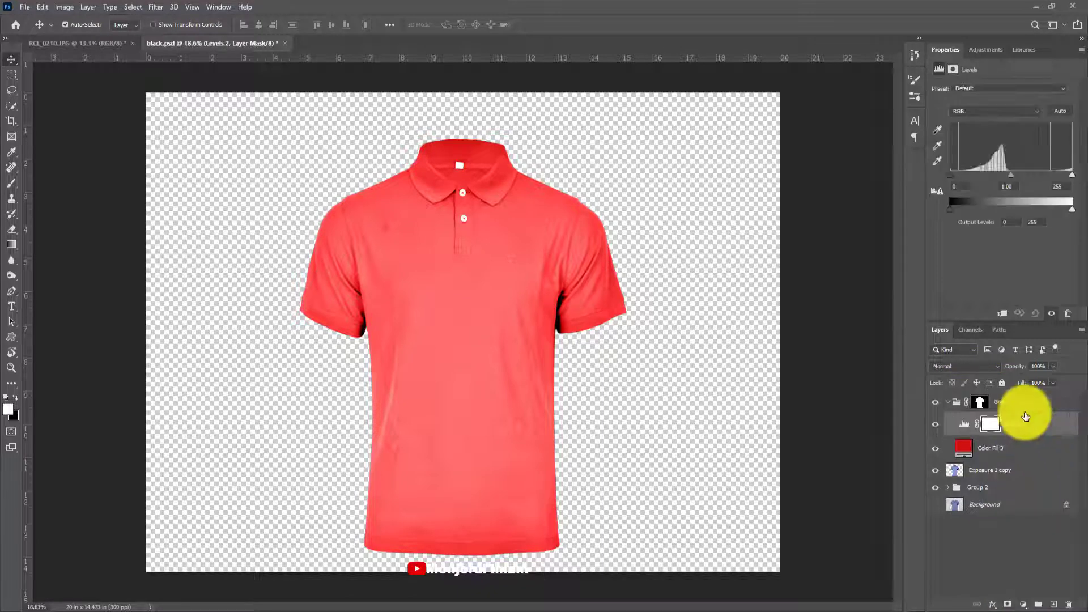
right_click(987, 423)
click(1002, 443)
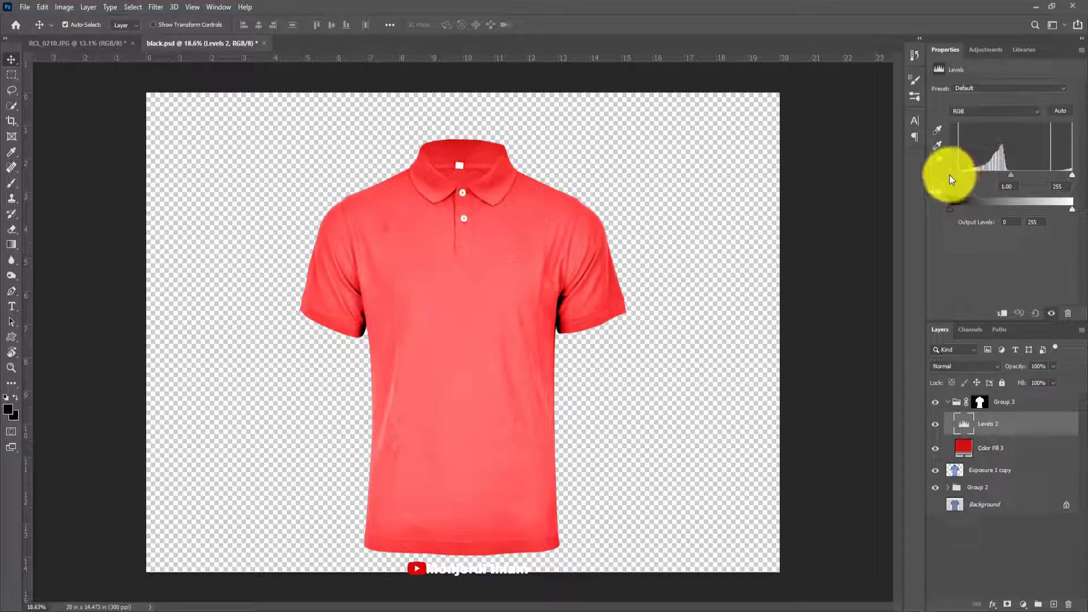
Adjust the Levels to input black 19 and midtone 1.09, with output levels 18 and 234
drag(950, 175, 959, 174)
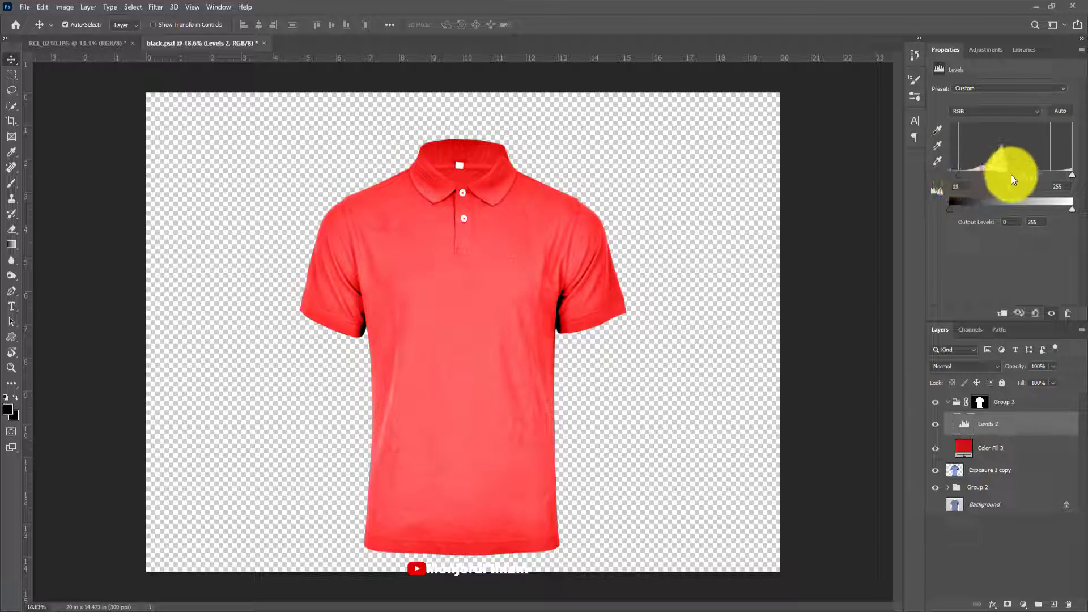
drag(1071, 210, 1064, 215)
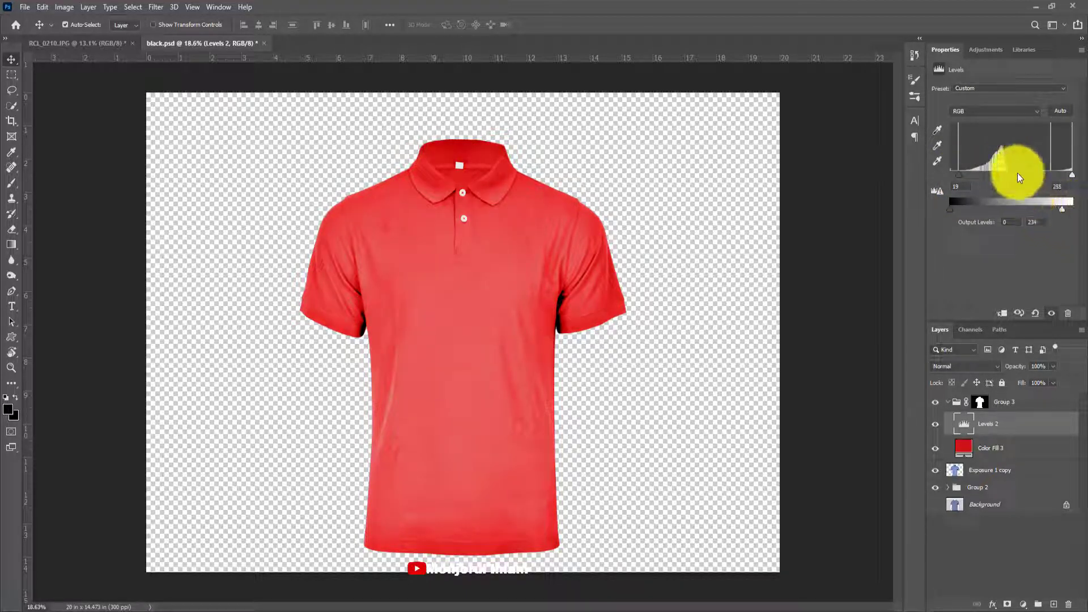
drag(1017, 175, 1012, 175)
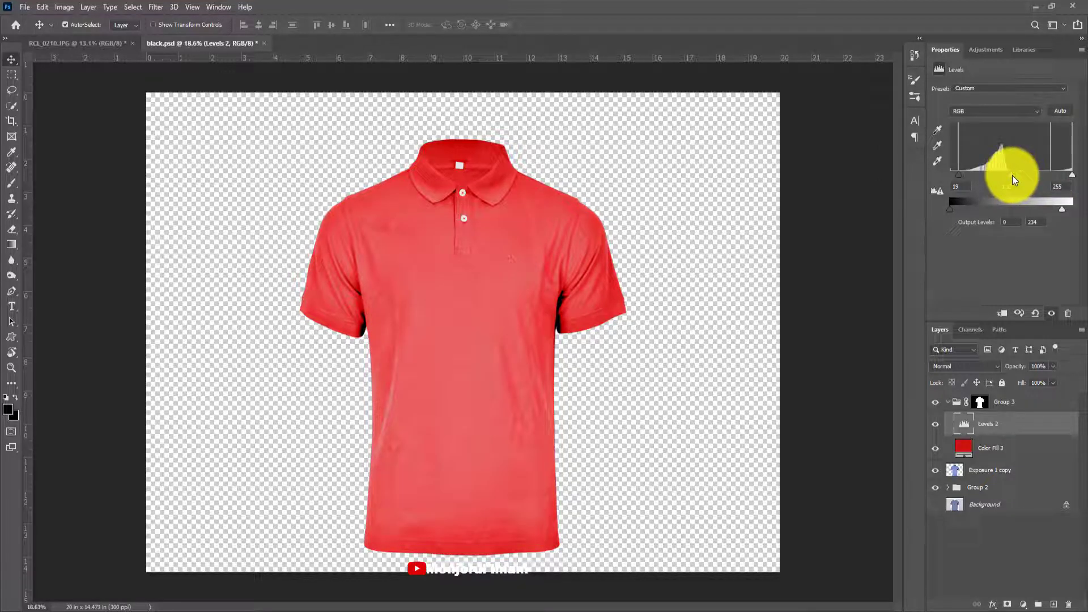
mouse_move(956, 211)
mouse_down()
mouse_move(975, 216)
mouse_move(961, 222)
mouse_up()
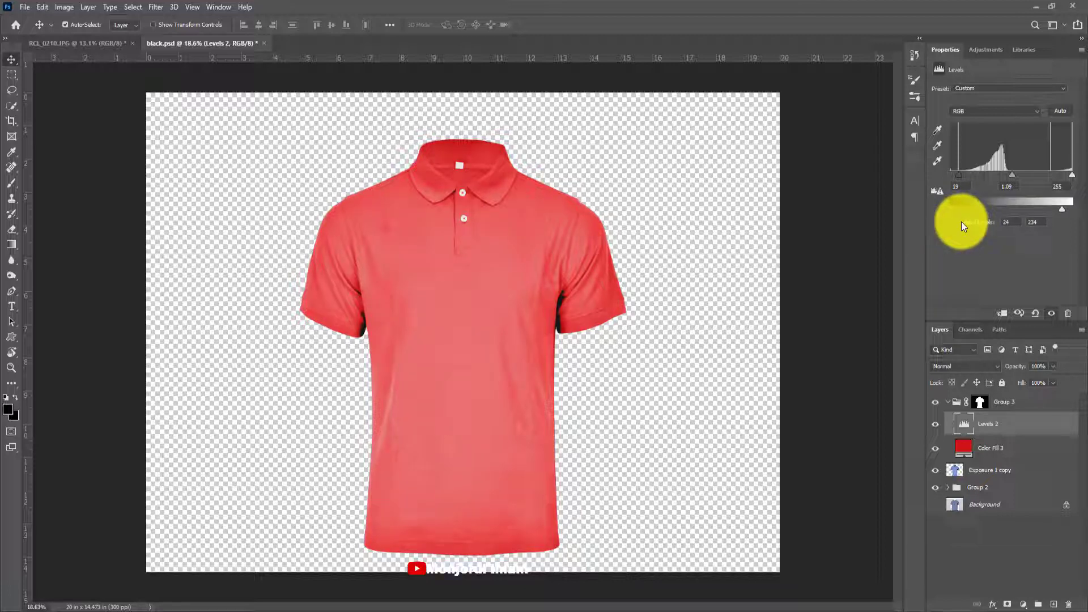
drag(963, 222, 958, 222)
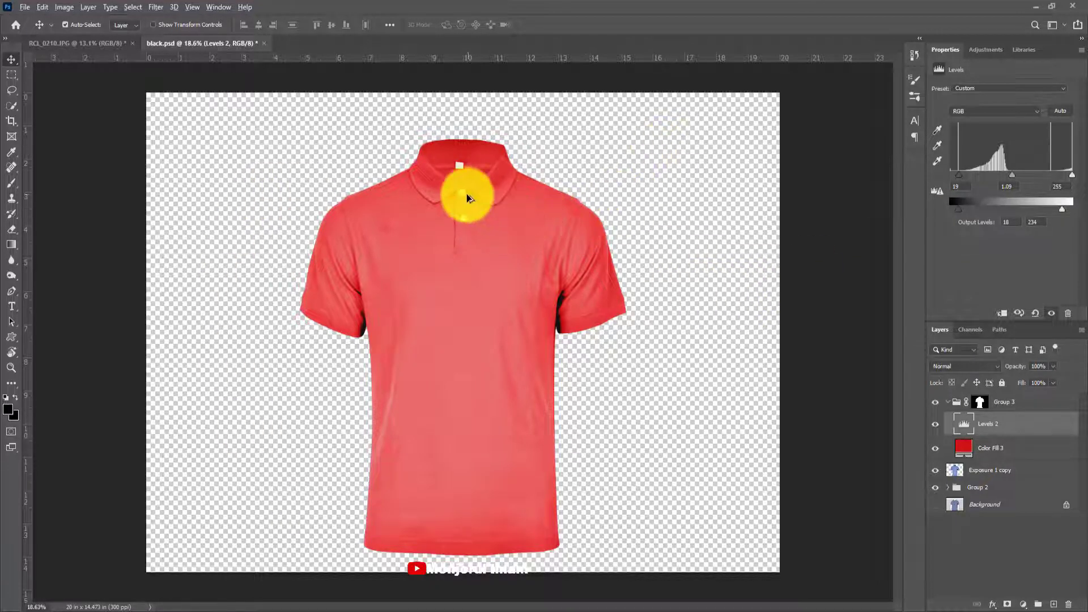
Change the shirt's Solid Color fill from red to green #1be87c
scroll(468, 194, up, 3)
scroll(467, 193, up, 2)
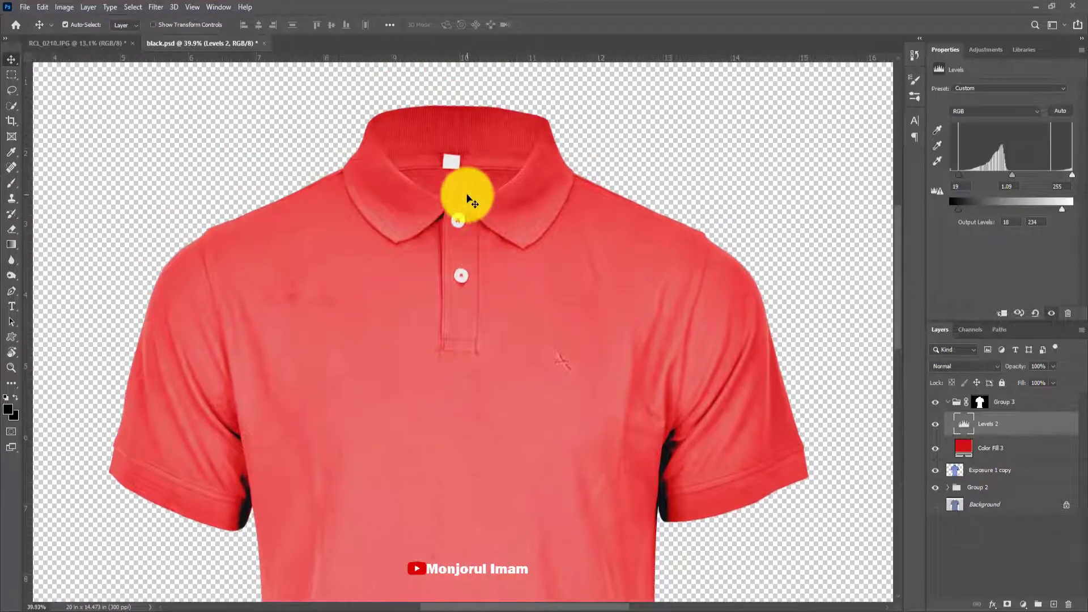
scroll(469, 195, down, 4)
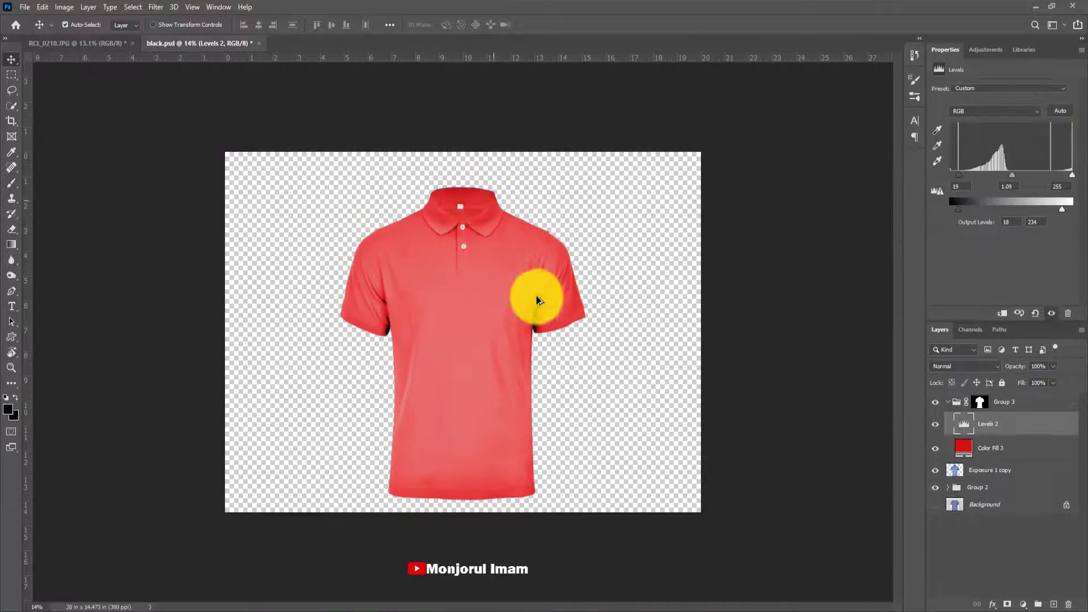
scroll(524, 342, up, 1)
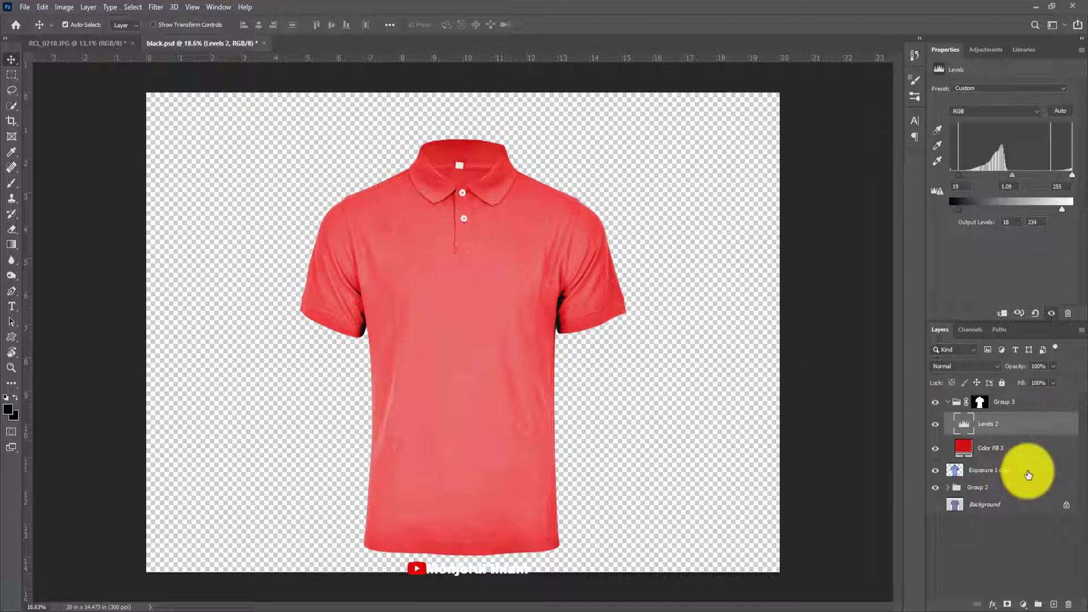
double_click(962, 449)
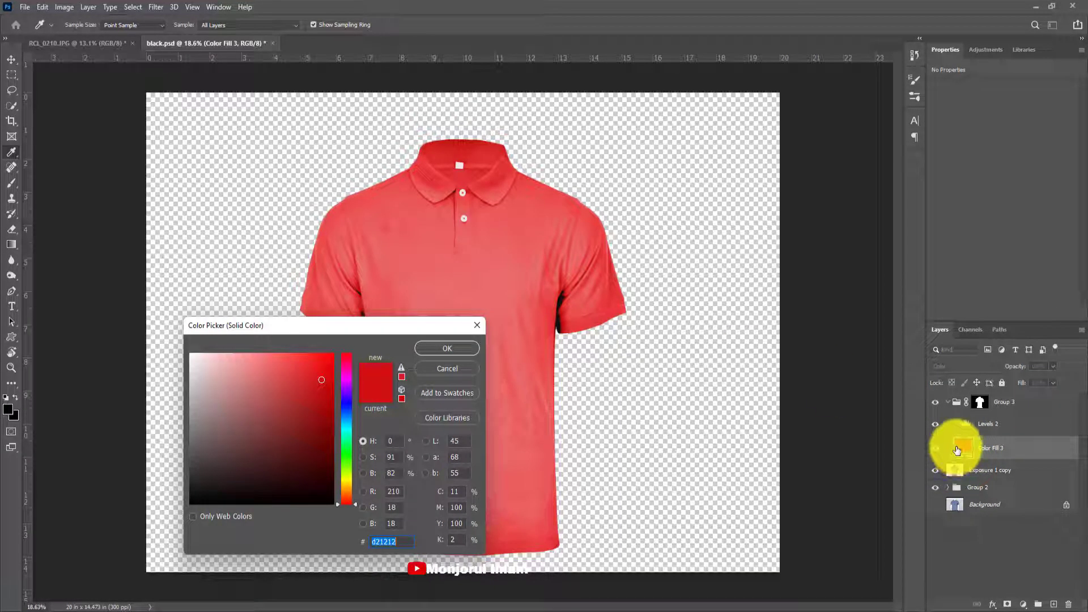
drag(385, 328, 879, 253)
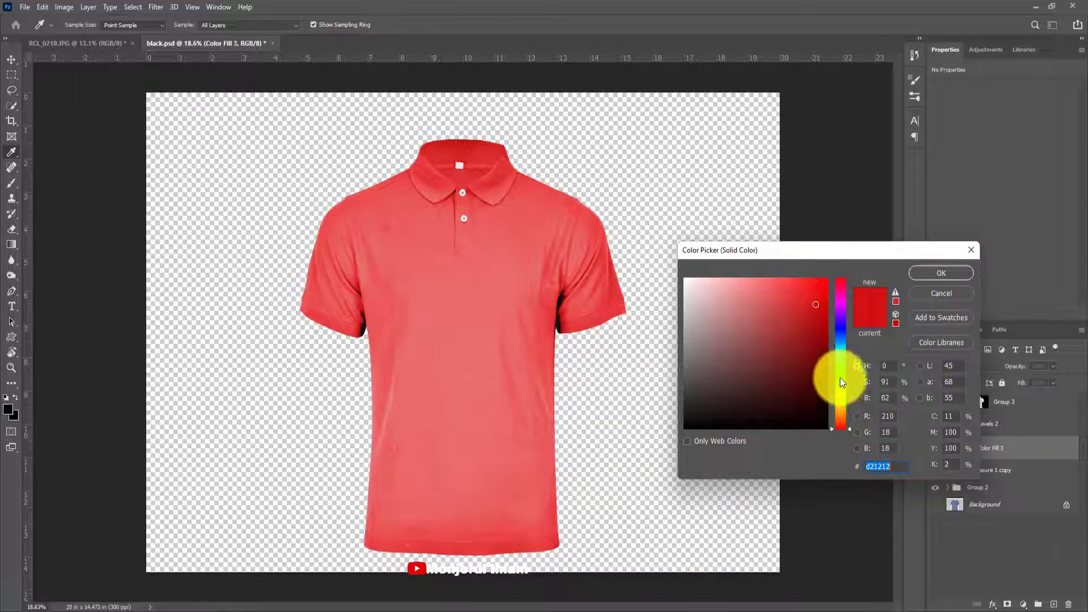
click(839, 329)
click(812, 292)
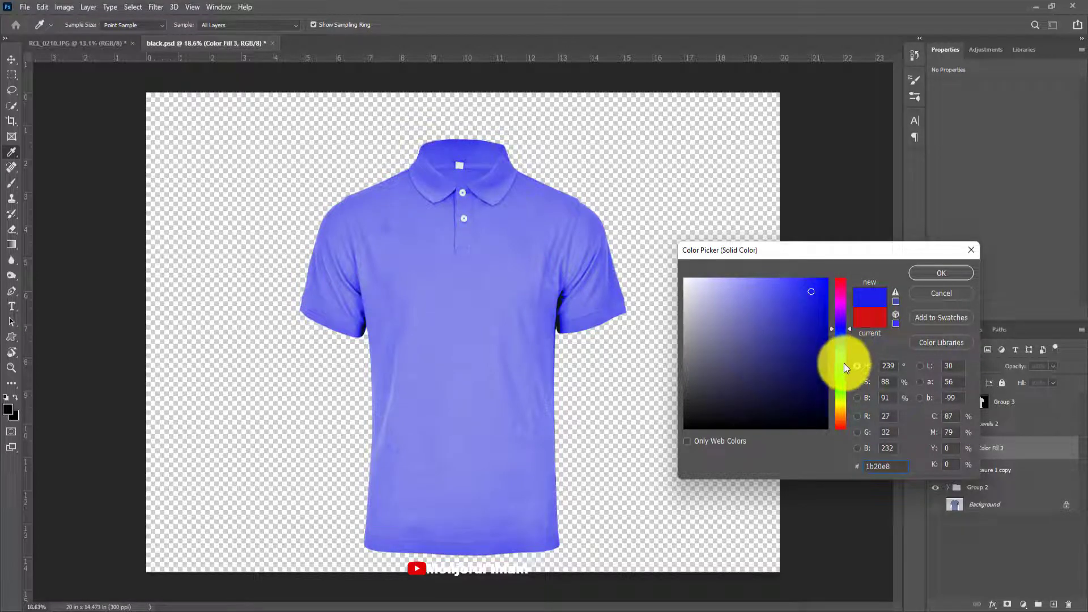
drag(842, 350, 841, 366)
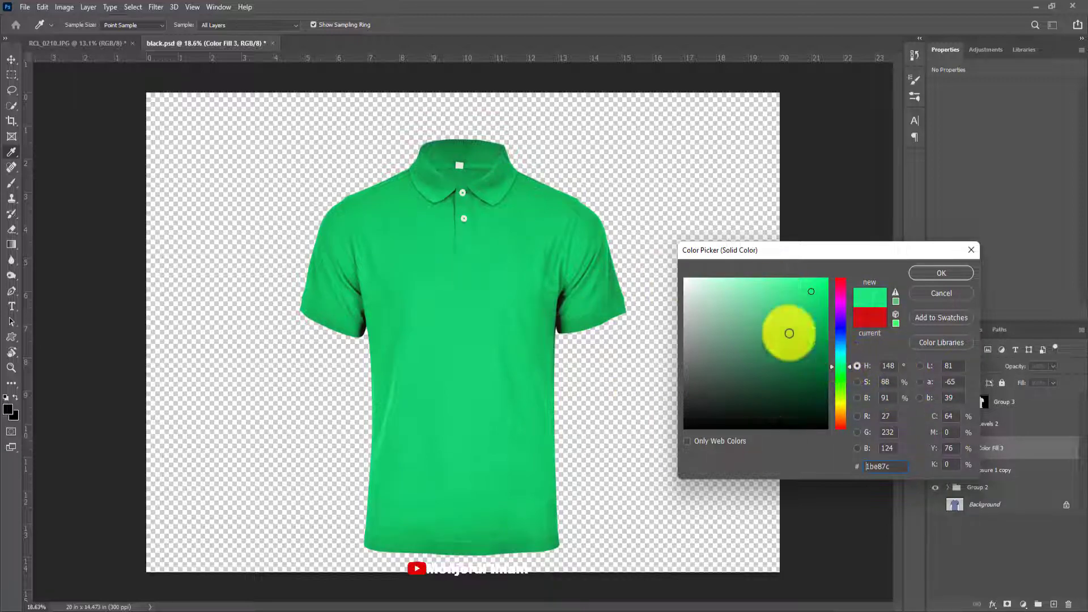
click(928, 273)
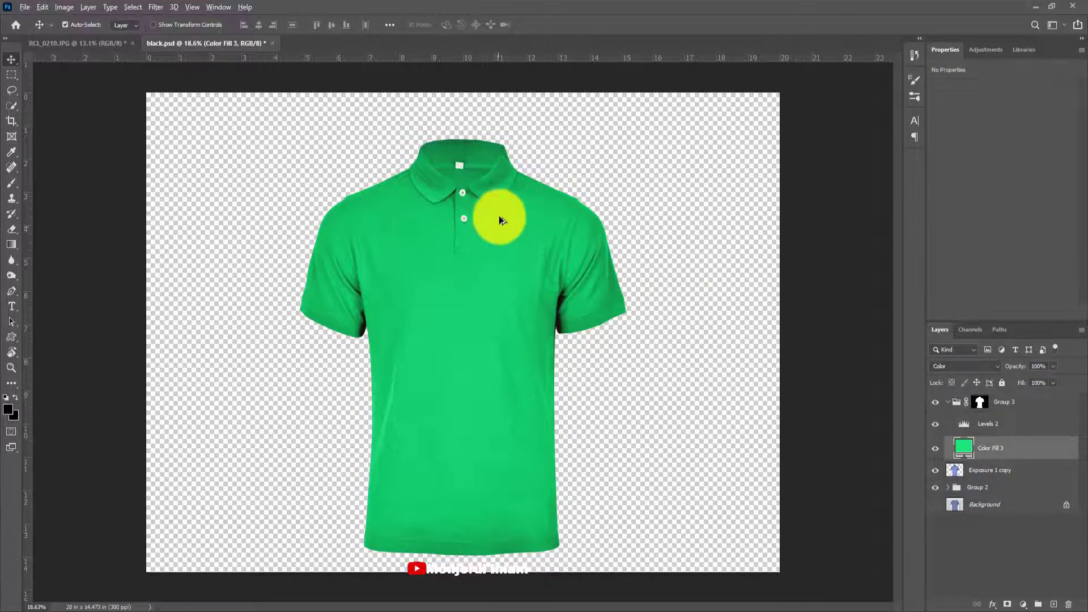
scroll(447, 186, up, 5)
scroll(448, 187, down, 5)
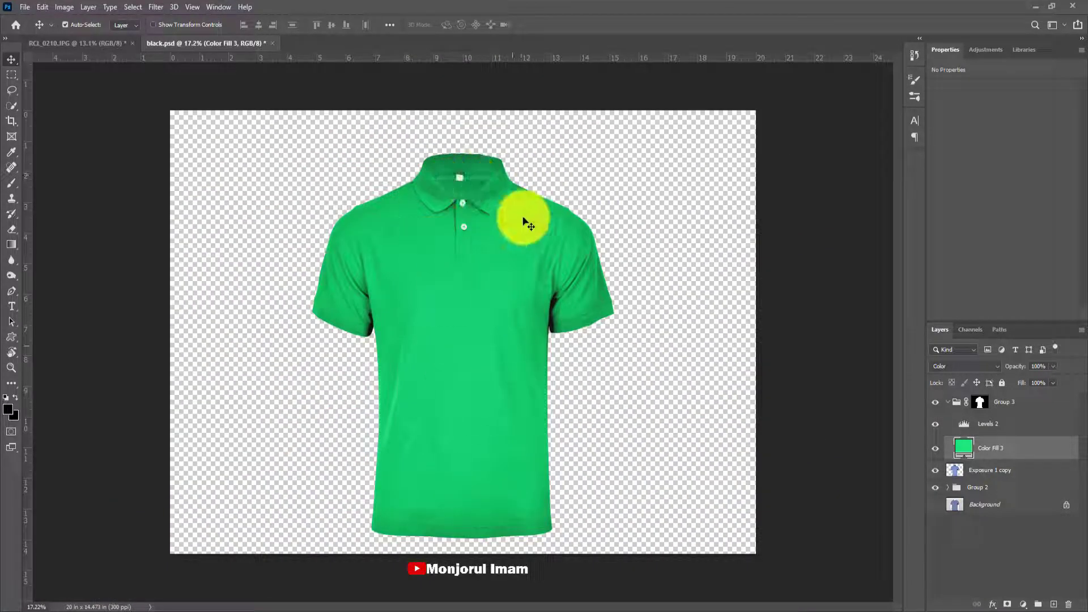
Change the shirt's Solid Color fill from green to teal #107382
scroll(452, 147, up, 5)
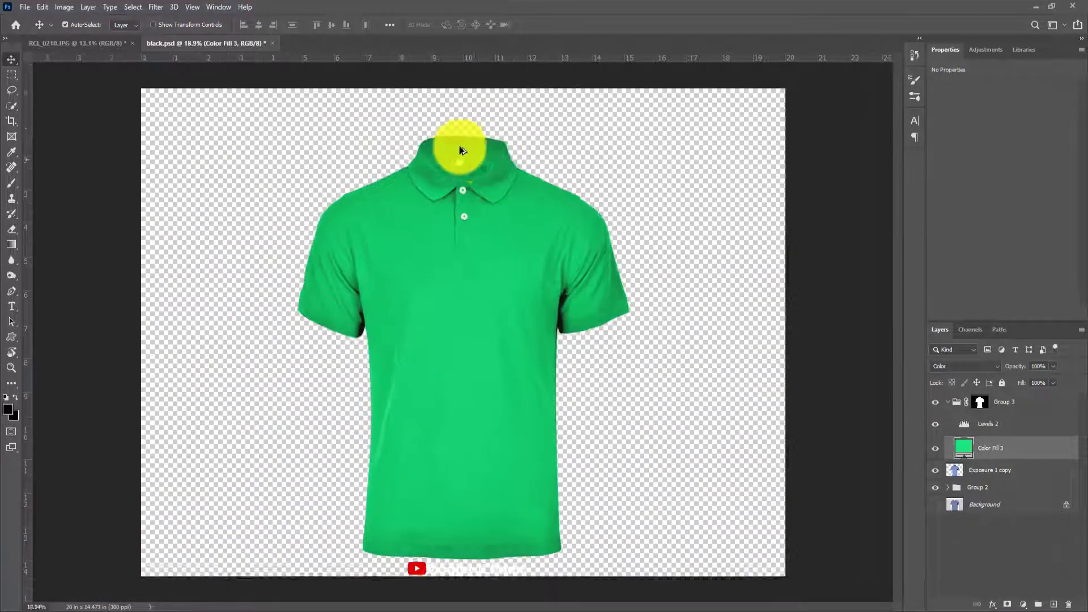
scroll(435, 164, down, 4)
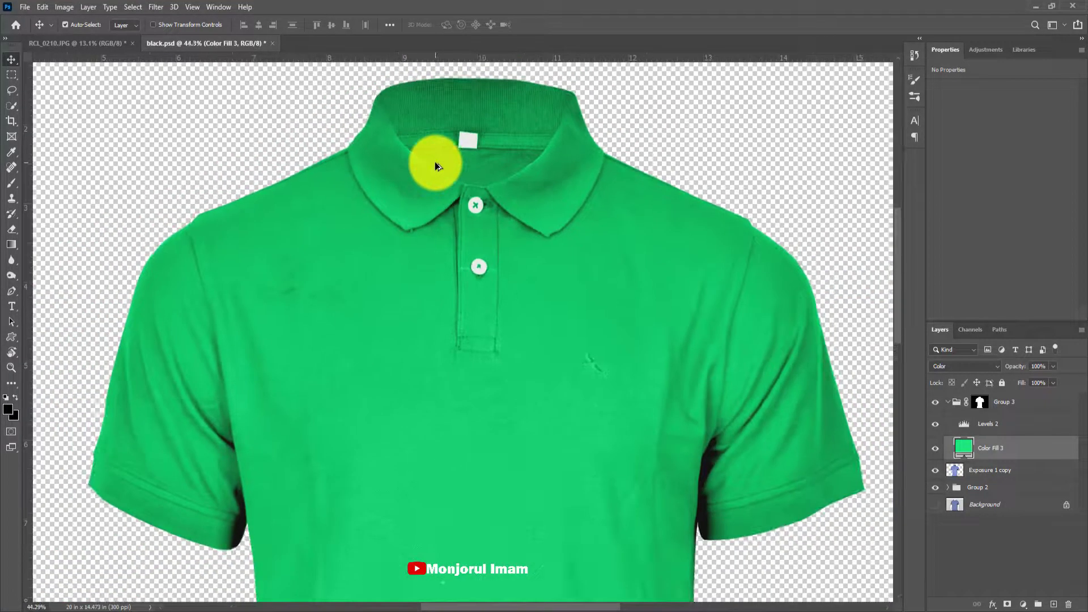
scroll(435, 165, down, 3)
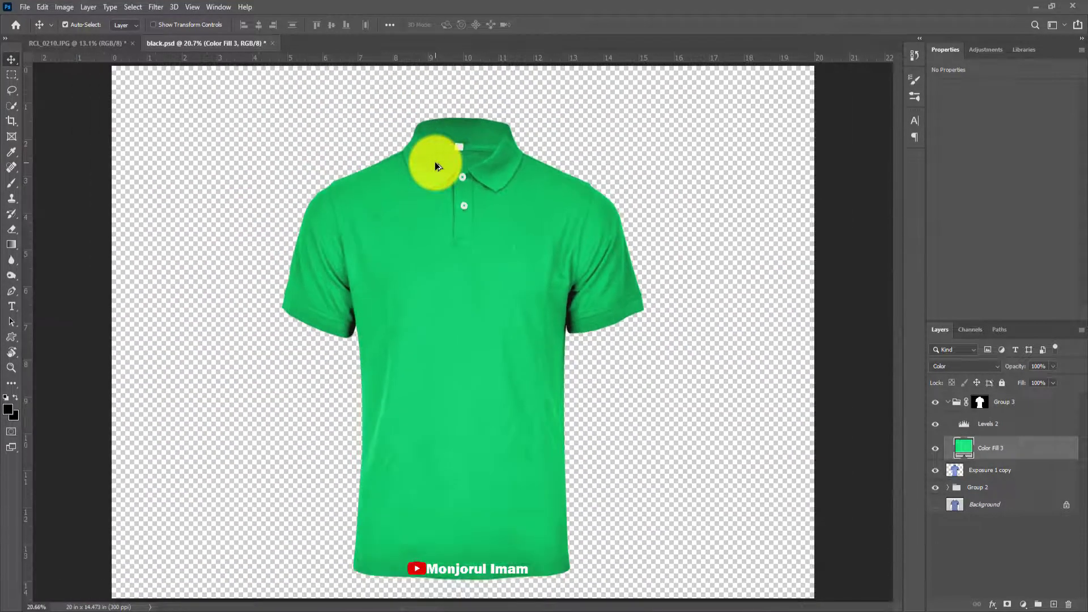
scroll(442, 318, down, 2)
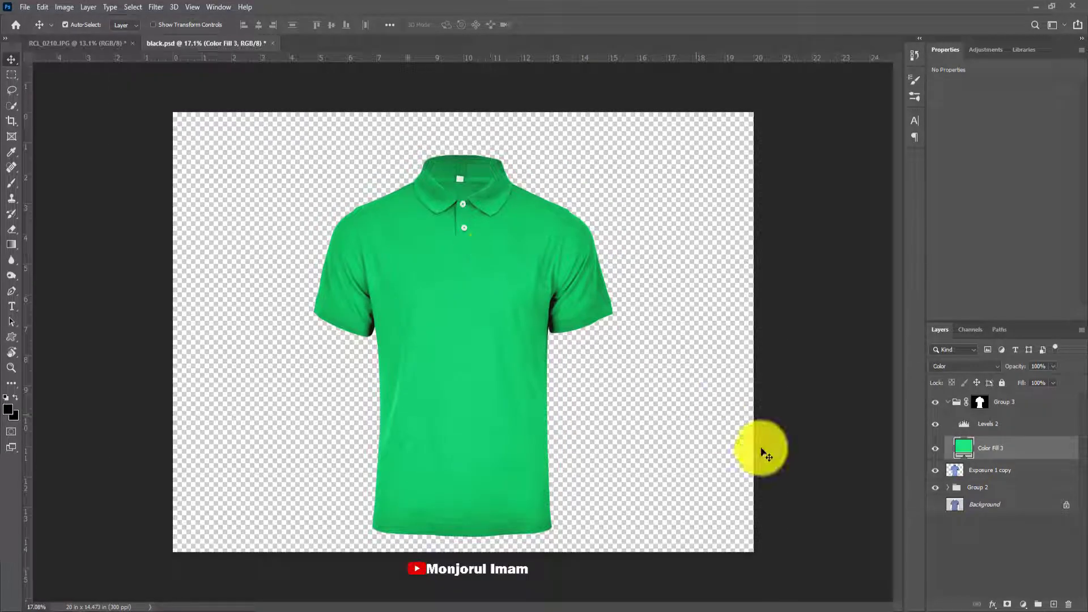
double_click(966, 447)
mouse_move(843, 366)
mouse_down()
mouse_move(838, 431)
mouse_move(838, 410)
mouse_move(736, 376)
mouse_move(685, 384)
mouse_move(763, 369)
mouse_move(836, 387)
mouse_move(846, 350)
mouse_up()
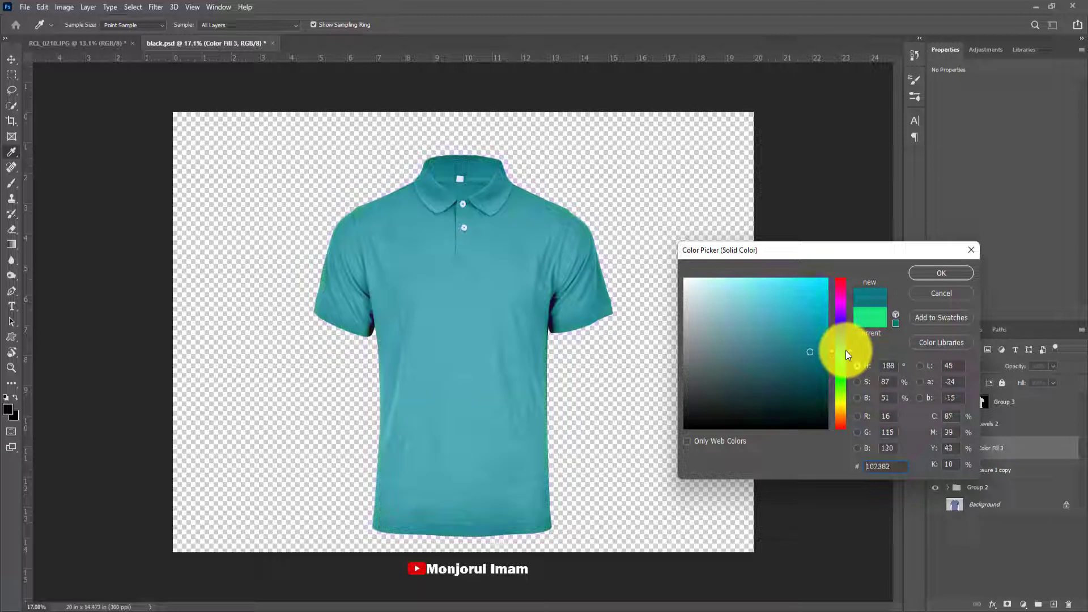
click(934, 273)
Adjust the Levels layer above the colour fill to input black 39 and input white 251, and raise its output black level
click(974, 428)
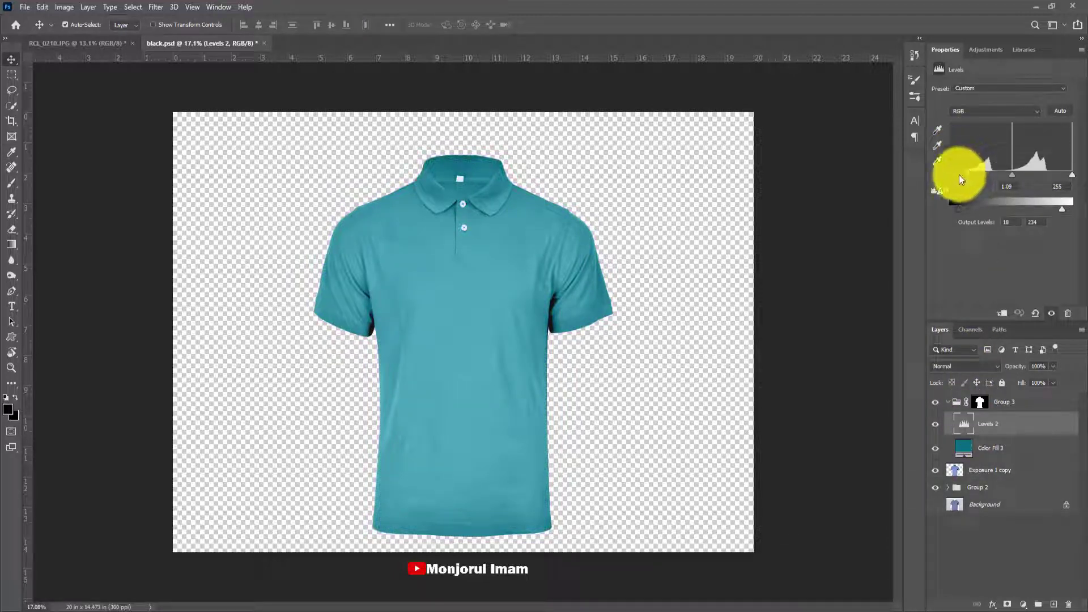
drag(959, 175, 969, 174)
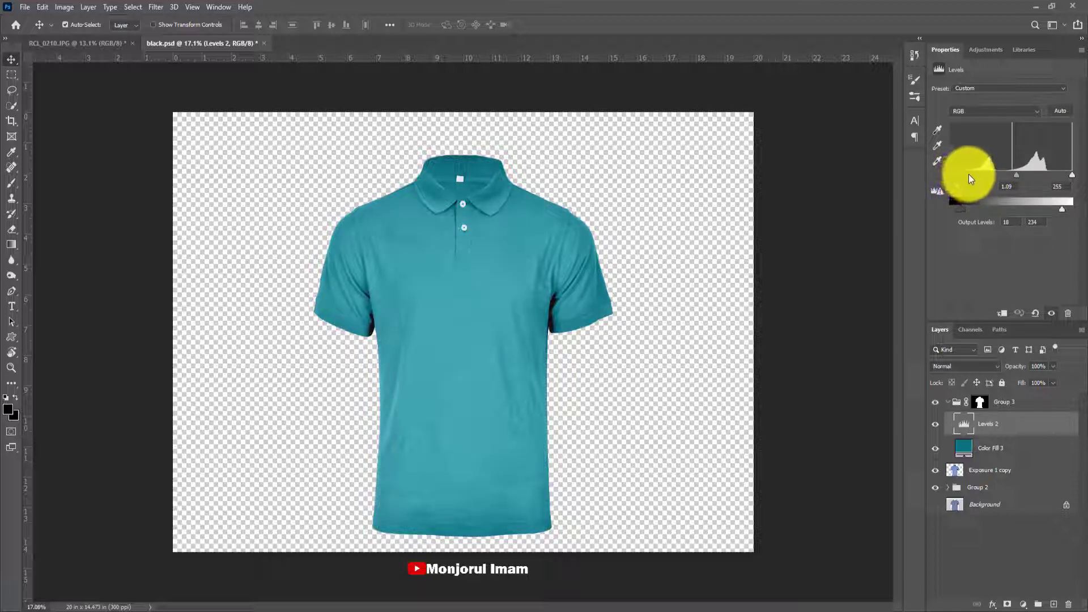
drag(1070, 176, 1068, 176)
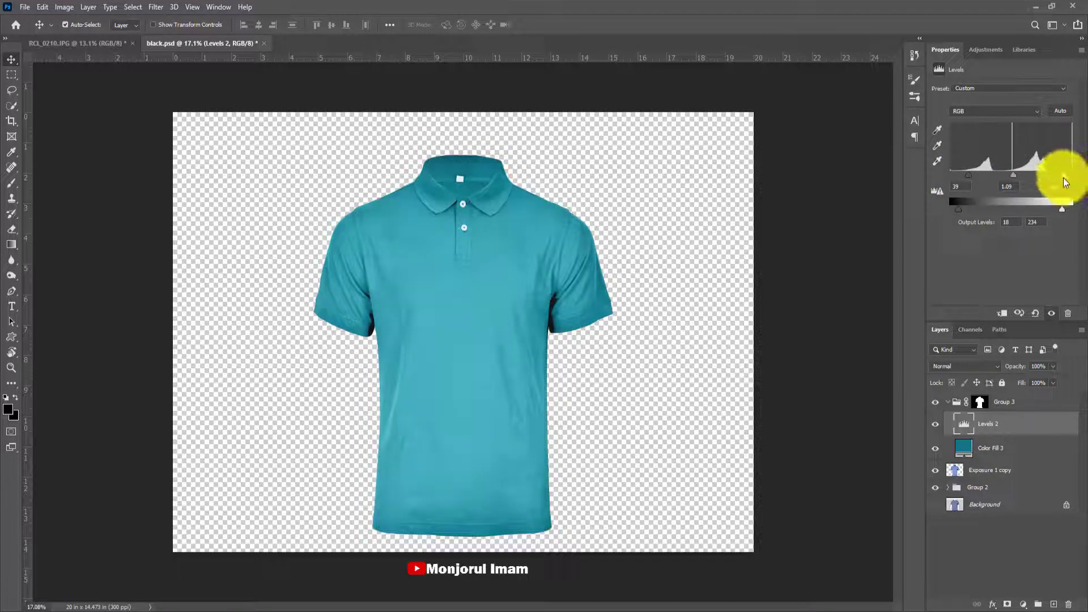
drag(958, 211, 965, 208)
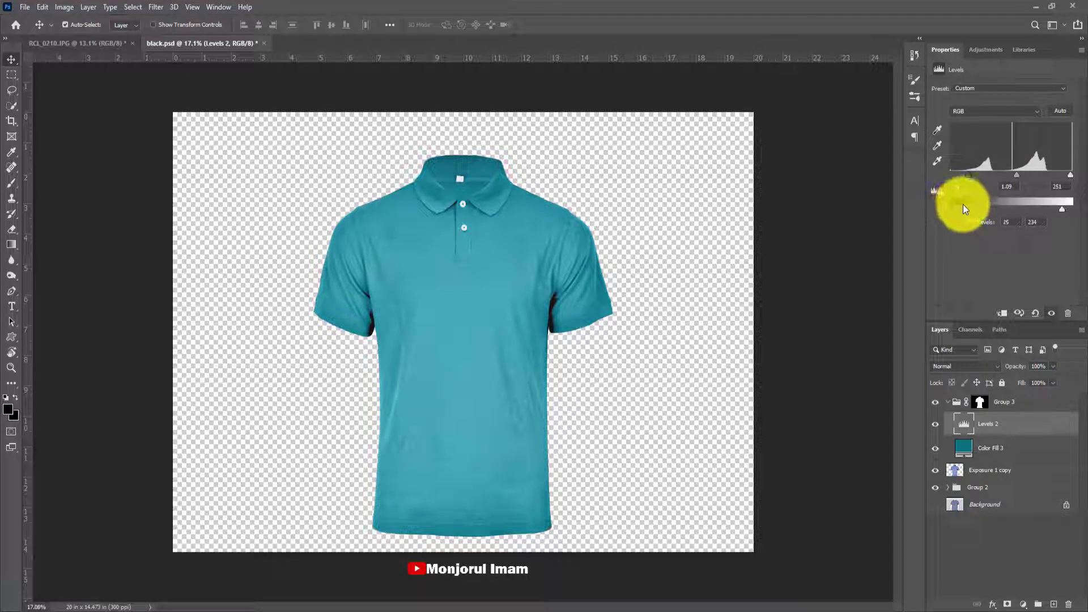